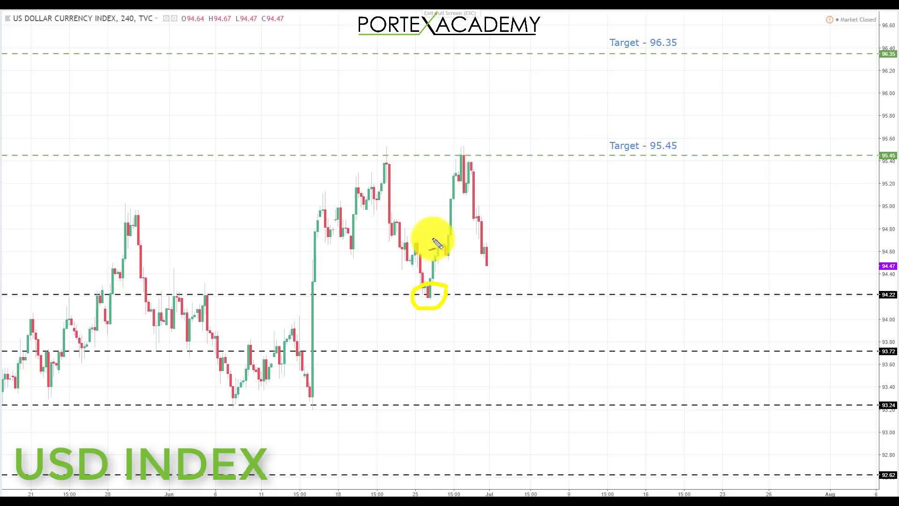
Brush a yellow double-top path on USD index and mark earlier touches of 94.22.
mouse_move(323, 288)
left_mouse_down()
mouse_move(363, 196)
mouse_move(386, 207)
mouse_move(419, 286)
mouse_move(440, 262)
mouse_move(466, 157)
mouse_move(487, 244)
left_mouse_up()
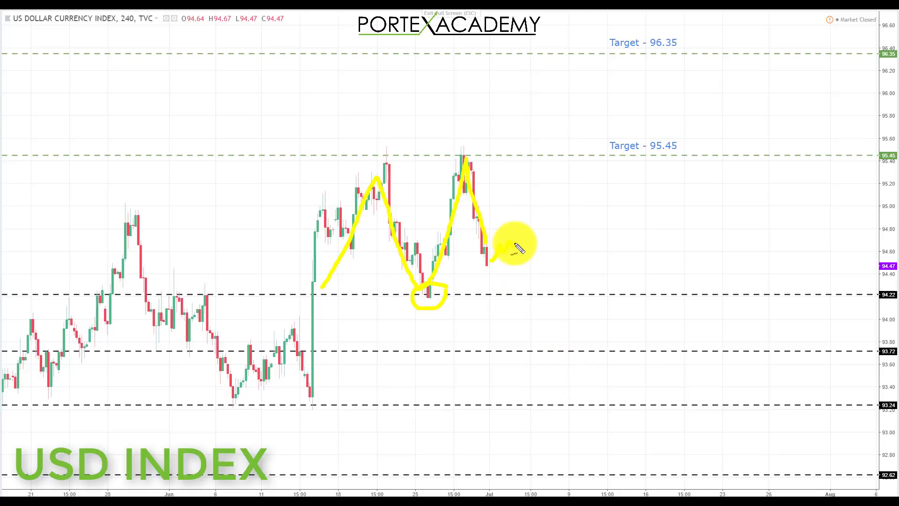
left_click_drag(516, 244, 527, 276)
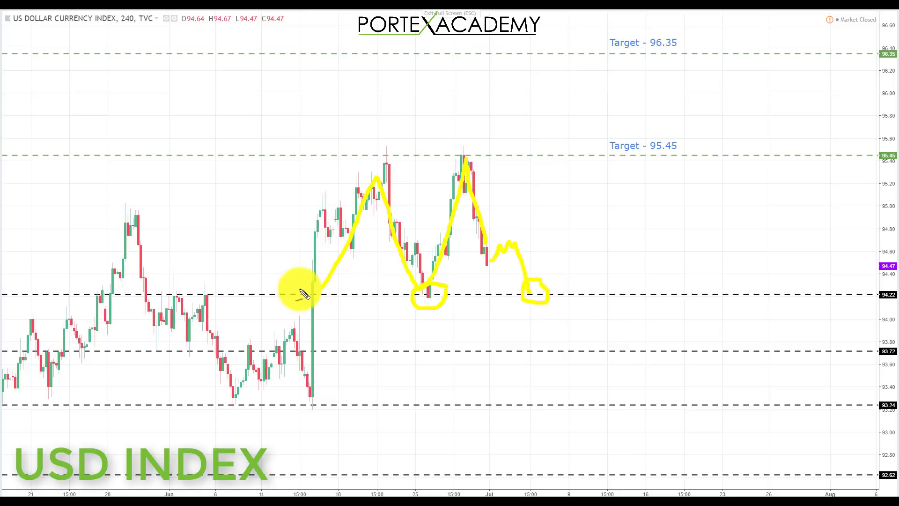
left_click_drag(55, 294, 108, 294)
left_click_drag(179, 291, 272, 285)
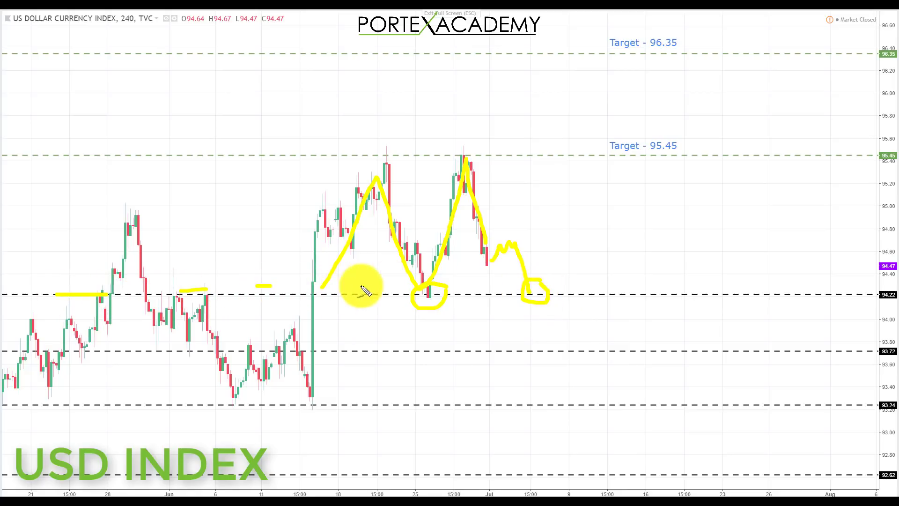
Mark the 94.22 retest, draw the rise to 95.45, and underline that target.
left_click_drag(417, 295, 445, 294)
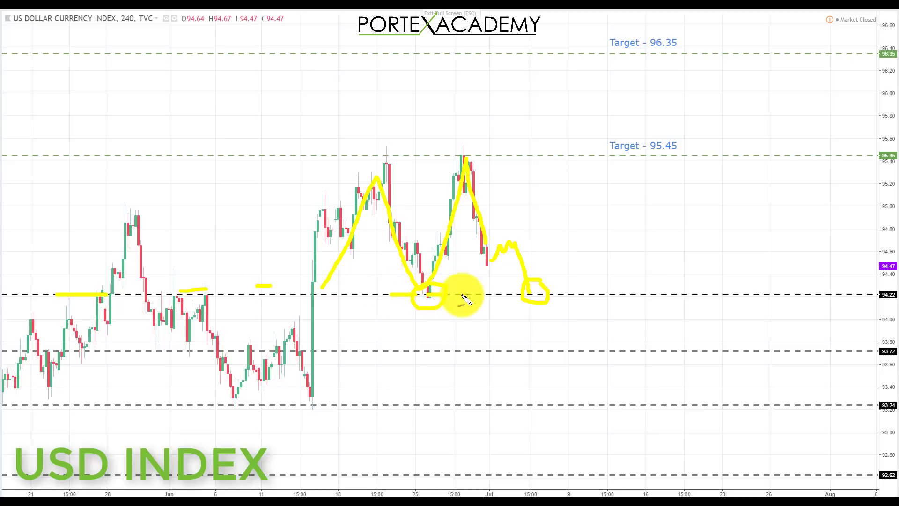
left_click_drag(515, 293, 548, 293)
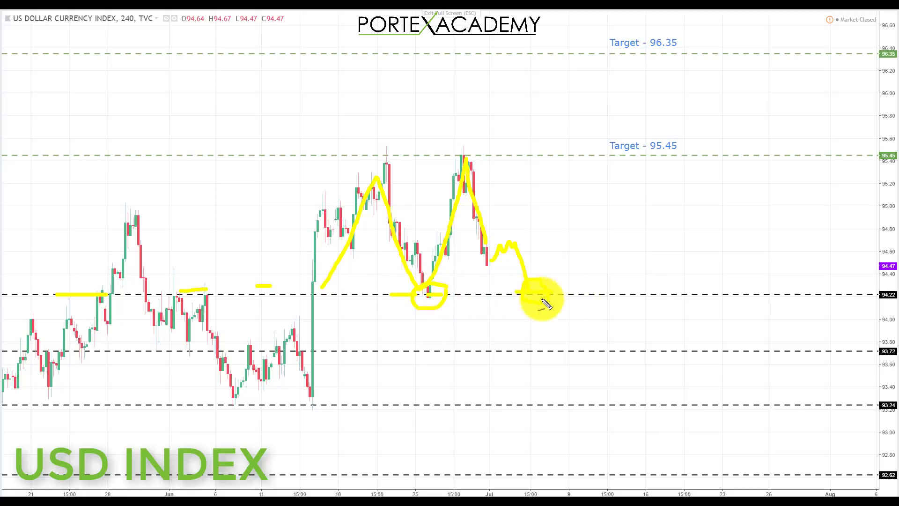
left_click_drag(539, 301, 570, 183)
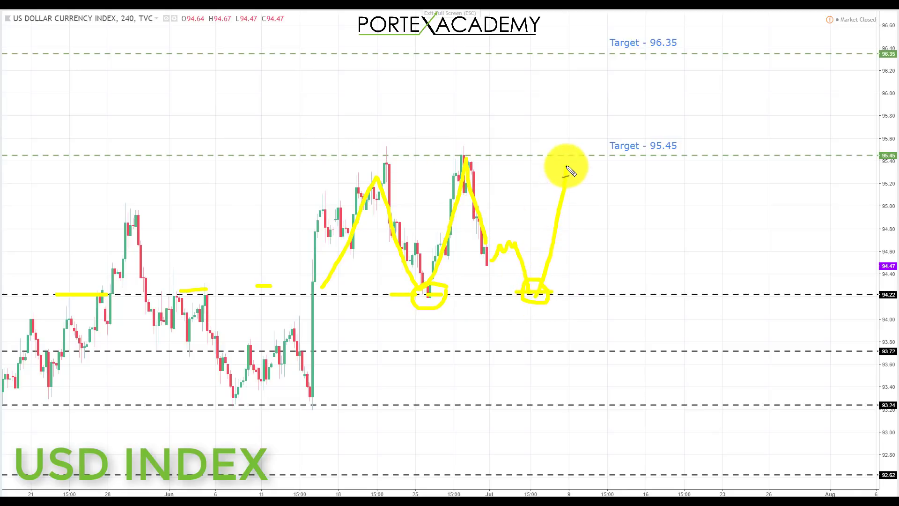
left_click_drag(532, 155, 591, 154)
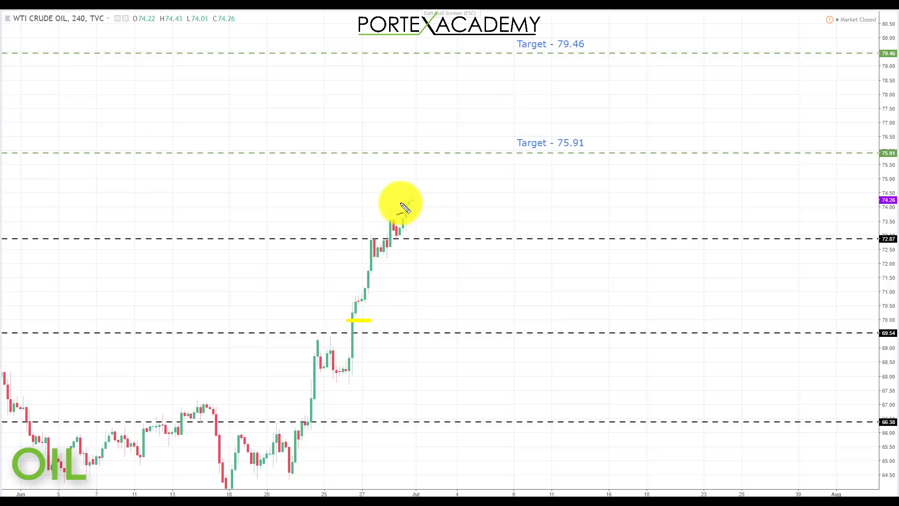
Mark oil's 72.87 support and draw a yellow path through 75.91 to an underlined 79.46.
left_click_drag(391, 207, 420, 207)
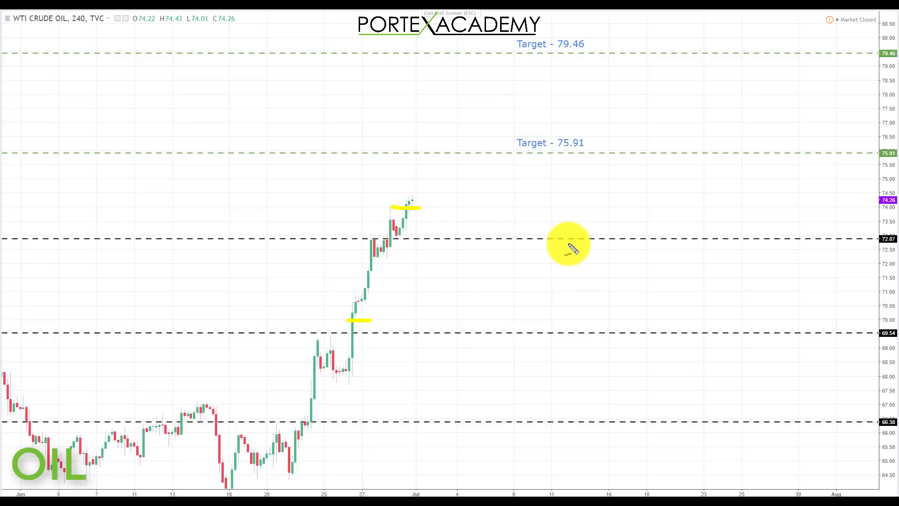
left_click_drag(427, 238, 568, 236)
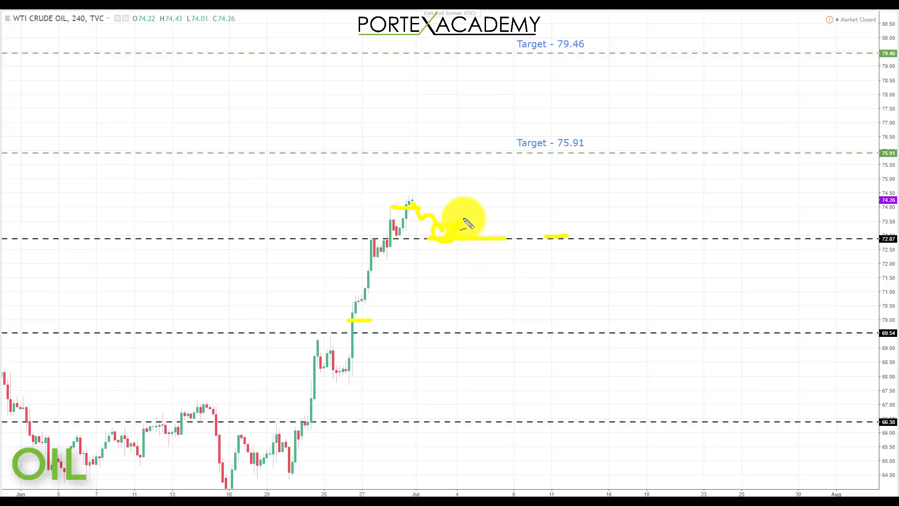
left_click_drag(473, 168, 488, 159)
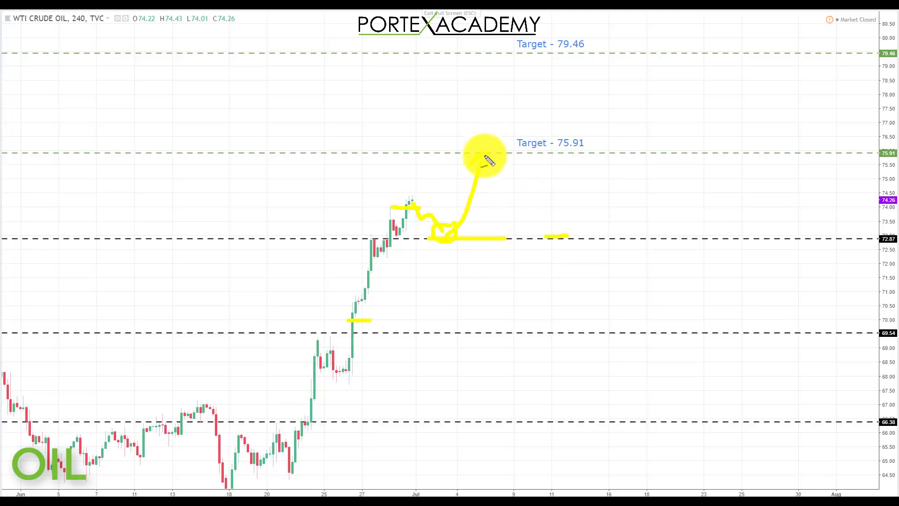
mouse_move(487, 159)
left_mouse_down()
mouse_move(518, 145)
mouse_move(535, 65)
left_mouse_up()
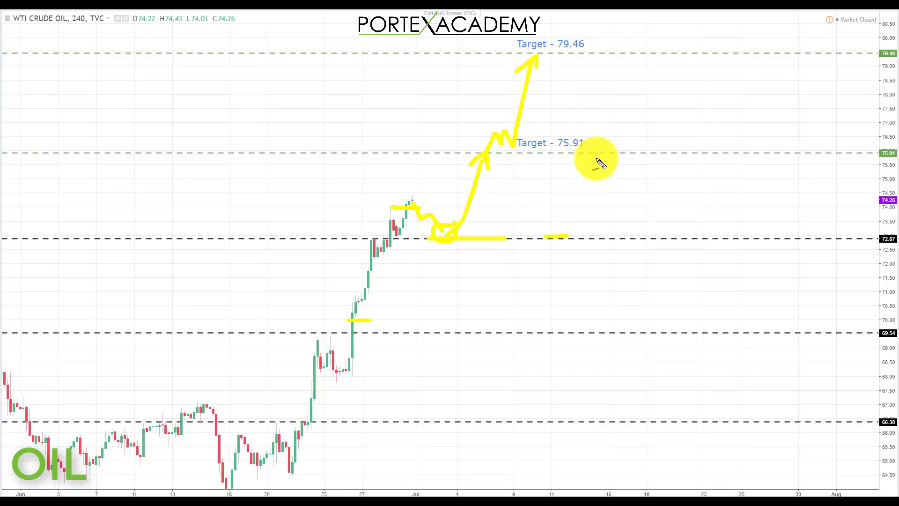
left_click_drag(557, 56, 620, 57)
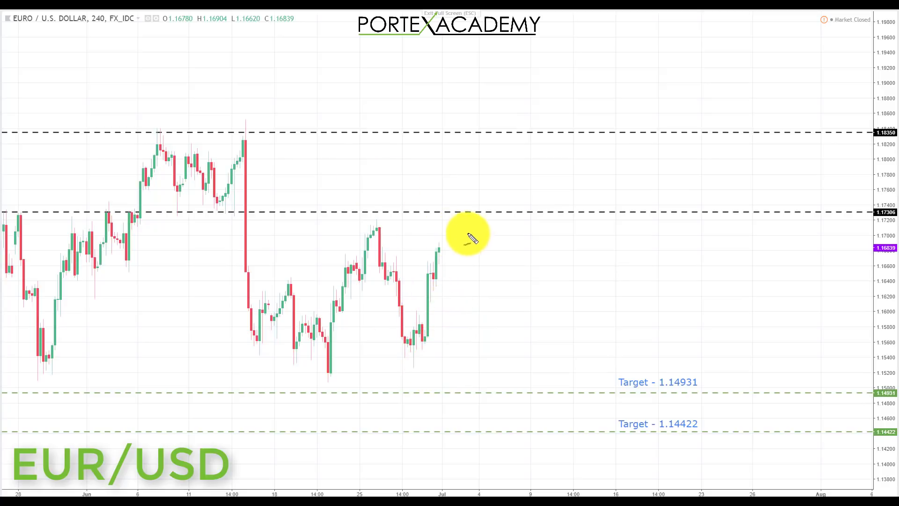
Circle EUR/USD's 1.17306 and draw the drop to underlined 1.14931 and 1.14422 targets.
mouse_move(476, 212)
left_mouse_down()
mouse_move(429, 207)
mouse_move(441, 236)
mouse_move(470, 208)
mouse_move(438, 205)
left_mouse_up()
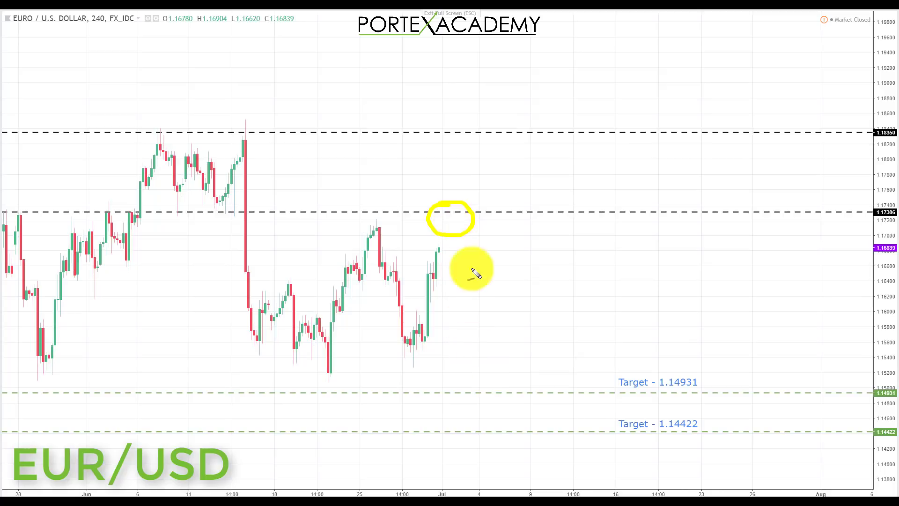
mouse_move(467, 225)
left_mouse_down()
mouse_move(518, 363)
mouse_move(521, 386)
mouse_move(510, 394)
left_mouse_up()
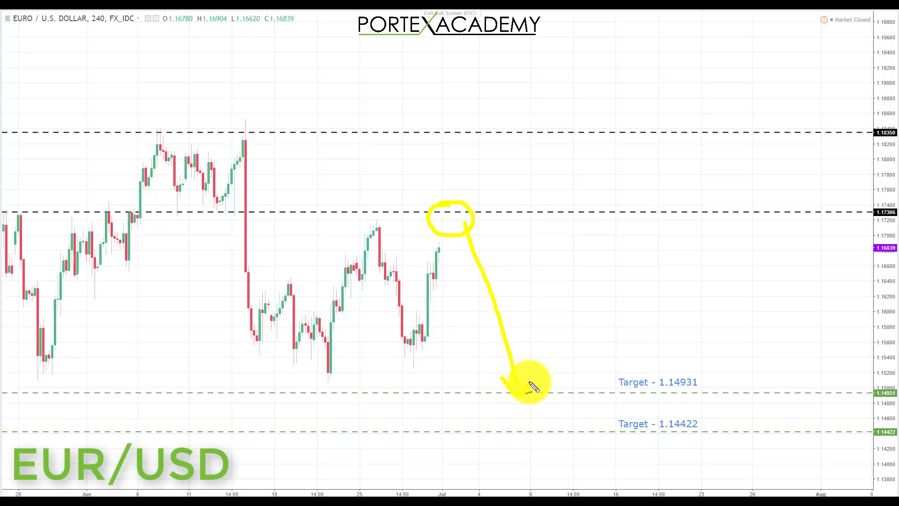
left_click_drag(661, 394, 710, 393)
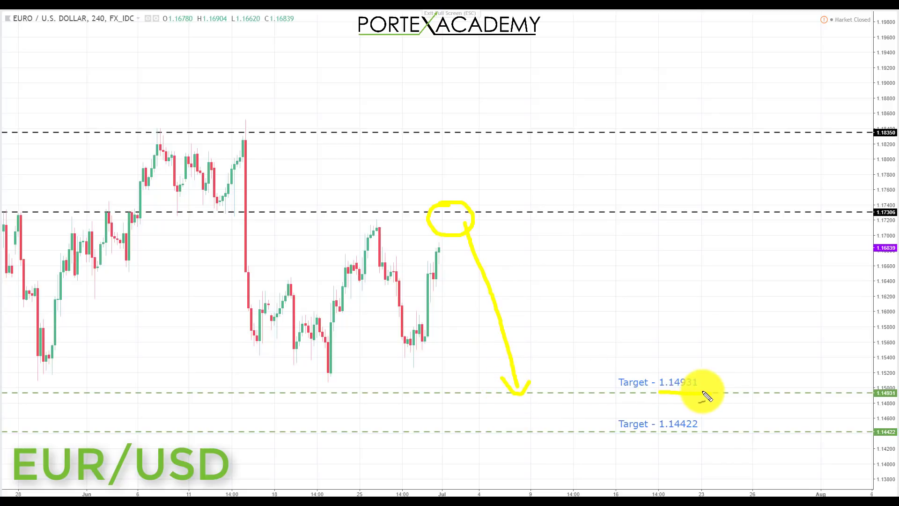
mouse_move(551, 399)
left_mouse_down()
mouse_move(567, 439)
mouse_move(575, 420)
left_mouse_up()
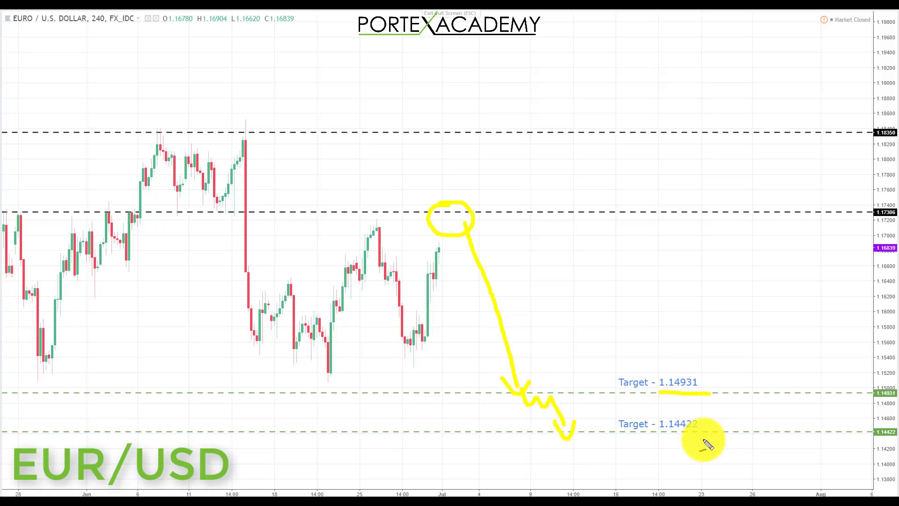
left_click_drag(660, 436, 713, 438)
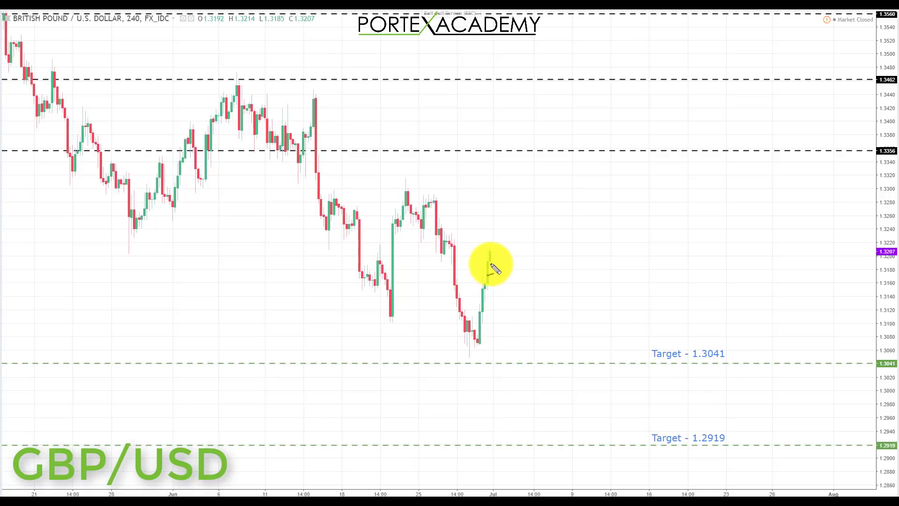
Draw GBP/USD's yellow rise to 1.3356 and fall to the underlined 1.3041 target.
mouse_move(492, 268)
left_mouse_down()
mouse_move(517, 274)
mouse_move(542, 221)
mouse_move(551, 156)
mouse_move(593, 156)
mouse_move(551, 138)
mouse_move(528, 143)
left_mouse_up()
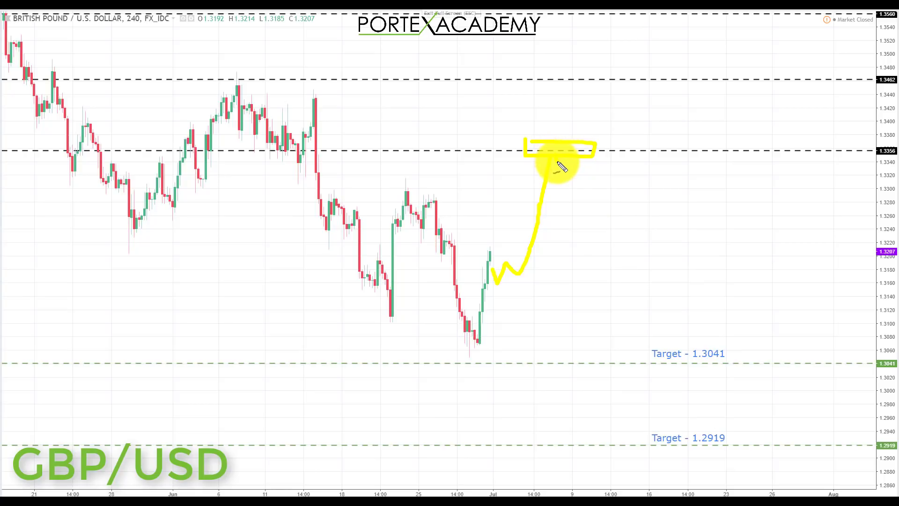
left_click_drag(563, 169, 605, 344)
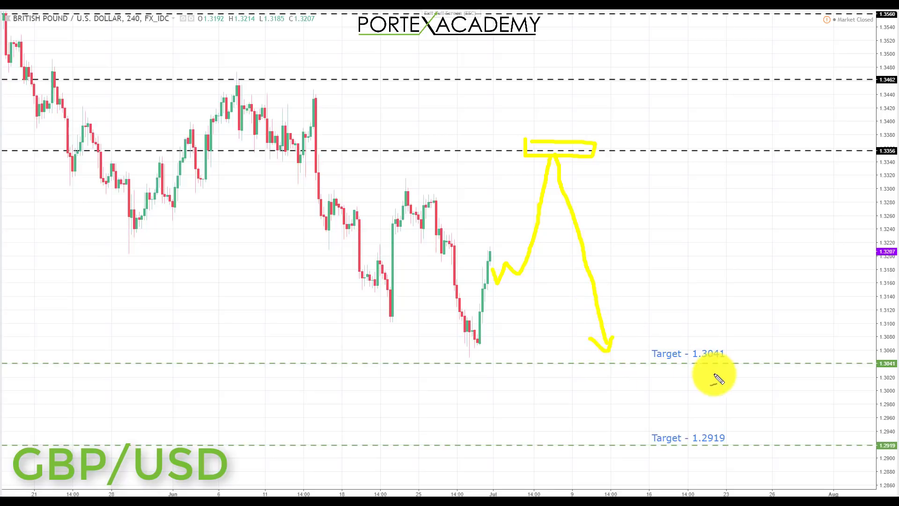
left_click_drag(675, 369, 738, 369)
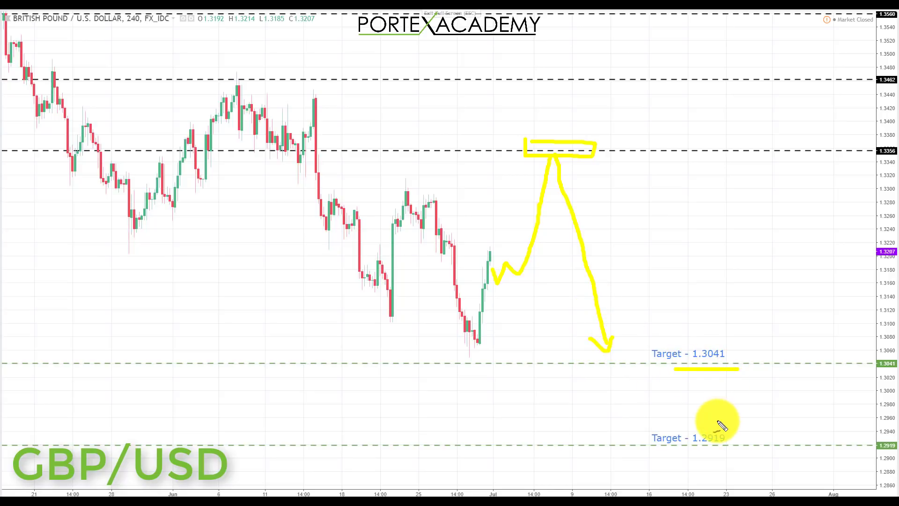
Extend the decline to the 1.2919 target with a direct drop and arrowhead.
mouse_move(591, 354)
left_mouse_down()
mouse_move(603, 383)
mouse_move(619, 364)
mouse_move(637, 434)
left_mouse_up()
mouse_move(489, 255)
left_mouse_down()
mouse_move(514, 401)
mouse_move(541, 370)
mouse_move(557, 434)
mouse_move(546, 444)
mouse_move(566, 427)
left_mouse_up()
mouse_move(626, 432)
left_mouse_down()
mouse_move(639, 443)
mouse_move(655, 427)
left_mouse_up()
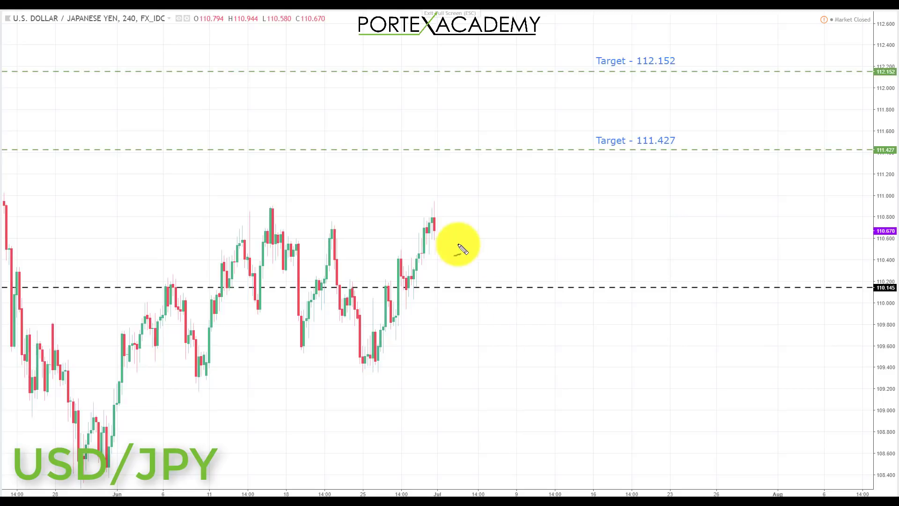
Draw a yellow USD/JPY zigzag dip to 110.145, underline that support and loop the retest.
mouse_move(438, 230)
left_mouse_down()
mouse_move(446, 251)
mouse_move(464, 241)
mouse_move(485, 278)
left_mouse_up()
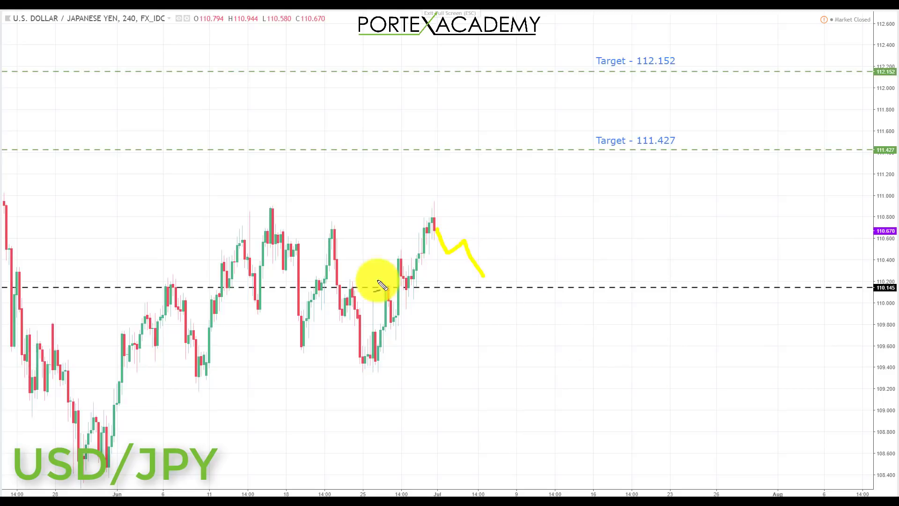
left_click_drag(412, 290, 525, 292)
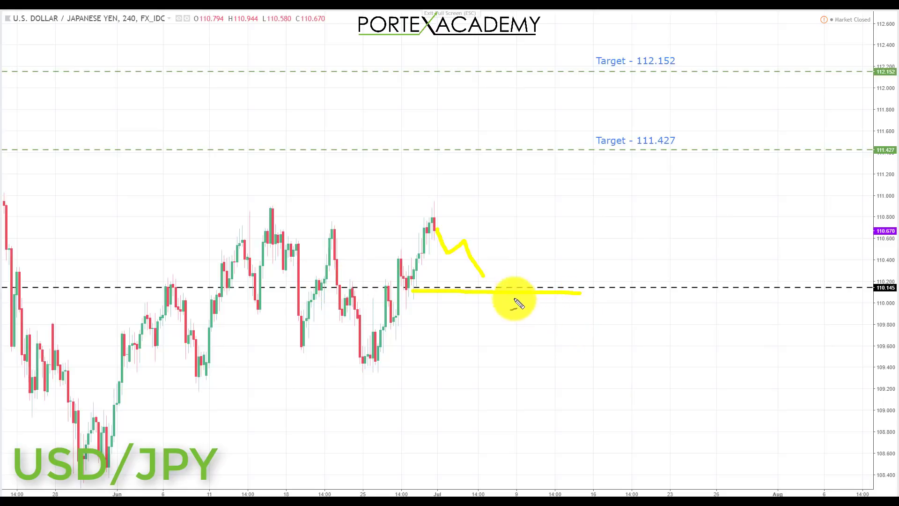
mouse_move(491, 272)
left_mouse_down()
mouse_move(468, 291)
mouse_move(502, 292)
left_mouse_up()
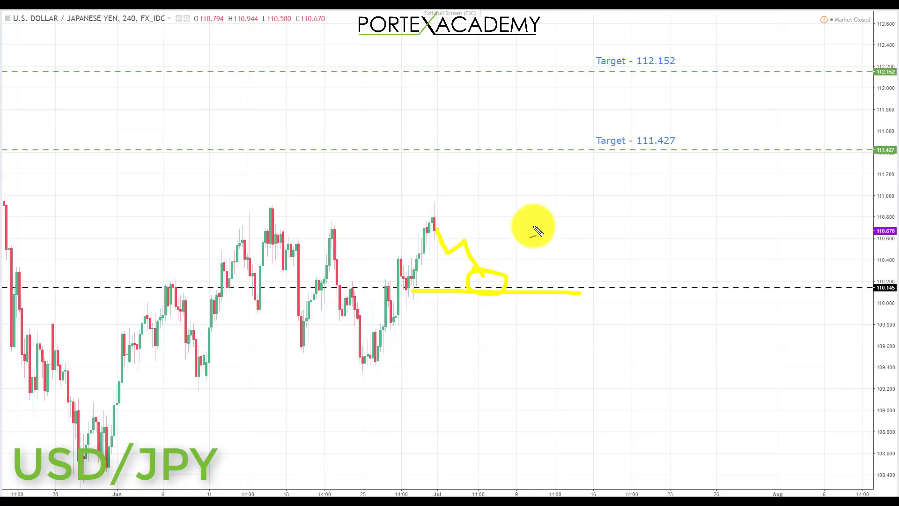
Sweep the path up to the 111.427 target, underline it, and add an arrowhead.
mouse_move(492, 285)
left_mouse_down()
mouse_move(504, 274)
mouse_move(538, 161)
mouse_move(548, 181)
left_mouse_up()
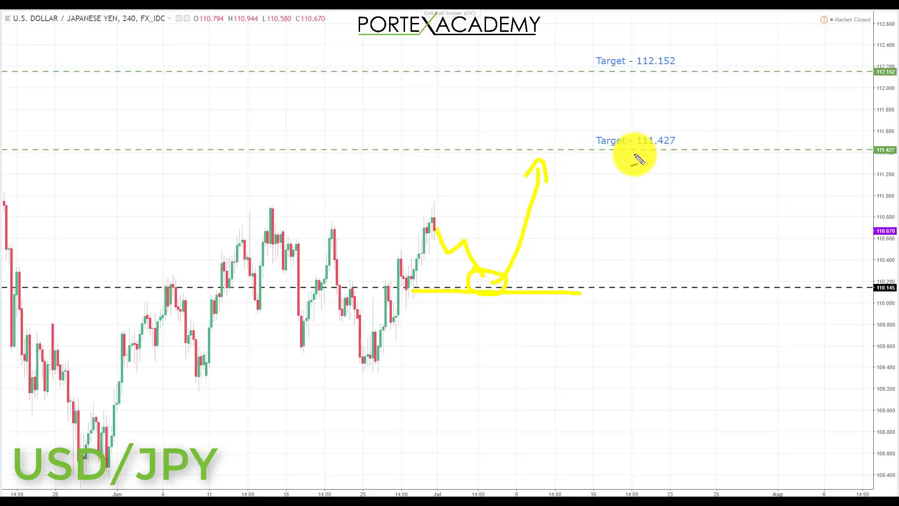
left_click_drag(635, 154, 696, 155)
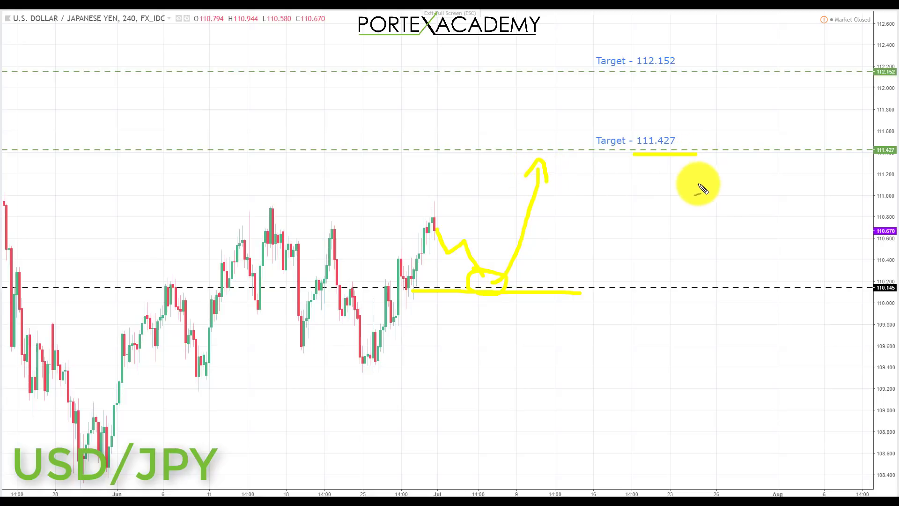
mouse_move(543, 173)
left_mouse_down()
mouse_move(550, 143)
mouse_move(586, 94)
mouse_move(594, 97)
left_mouse_up()
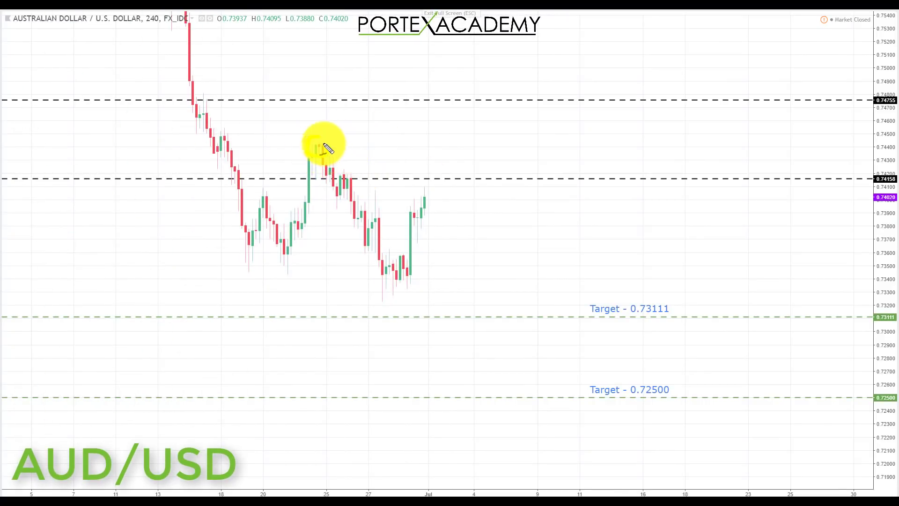
Circle AUD/USD's candle peak, underline the recent lows, and circle the latest candles.
left_click_drag(329, 154, 328, 142)
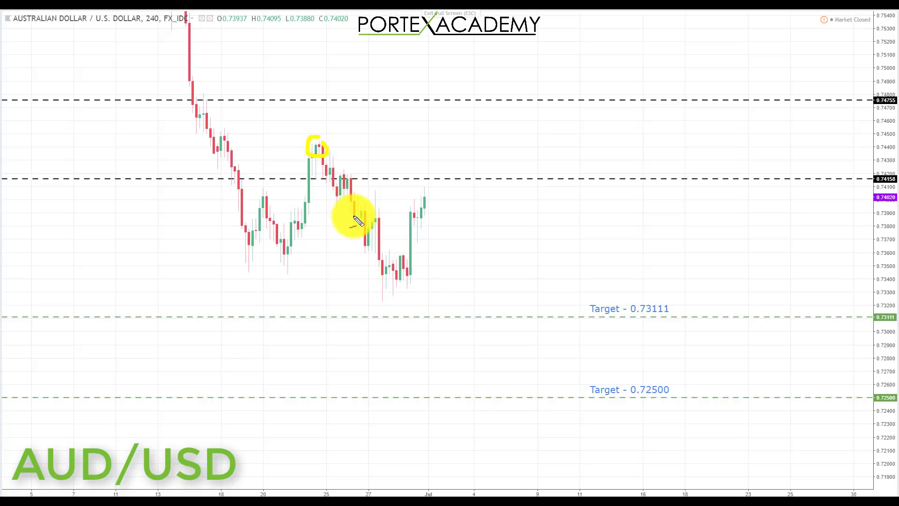
left_click_drag(378, 289, 439, 288)
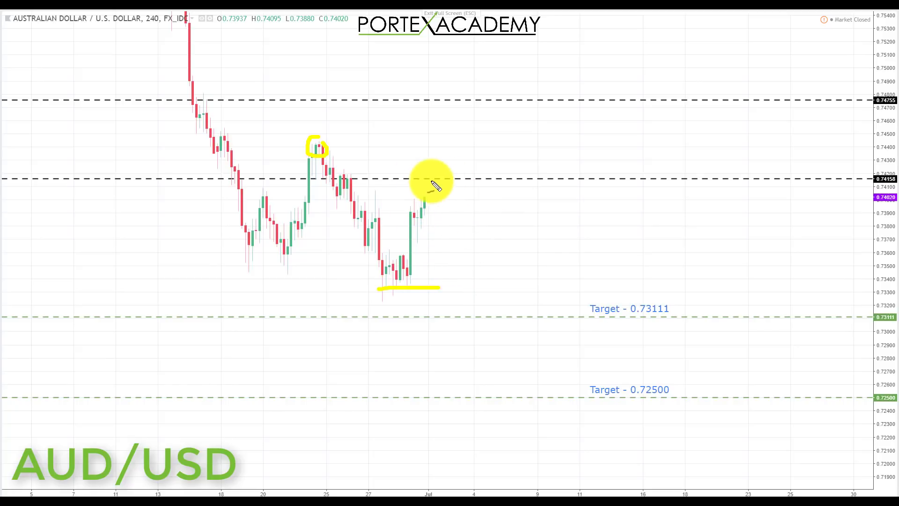
mouse_move(443, 176)
left_mouse_down()
mouse_move(424, 177)
mouse_move(414, 202)
mouse_move(455, 192)
mouse_move(448, 179)
left_mouse_up()
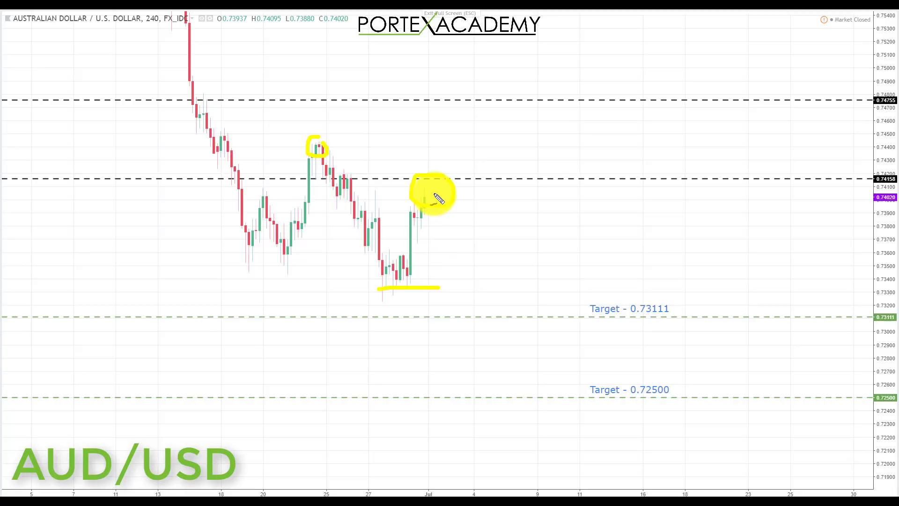
Draw the projected drop to the underlined 0.73111 target and on toward 0.72500.
mouse_move(434, 185)
left_mouse_down()
mouse_move(470, 307)
mouse_move(483, 317)
mouse_move(494, 300)
left_mouse_up()
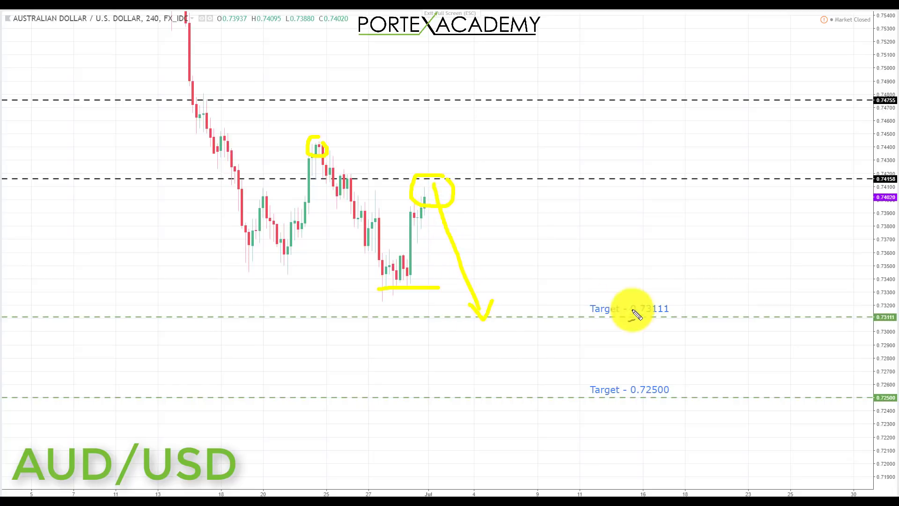
left_click_drag(628, 320, 692, 323)
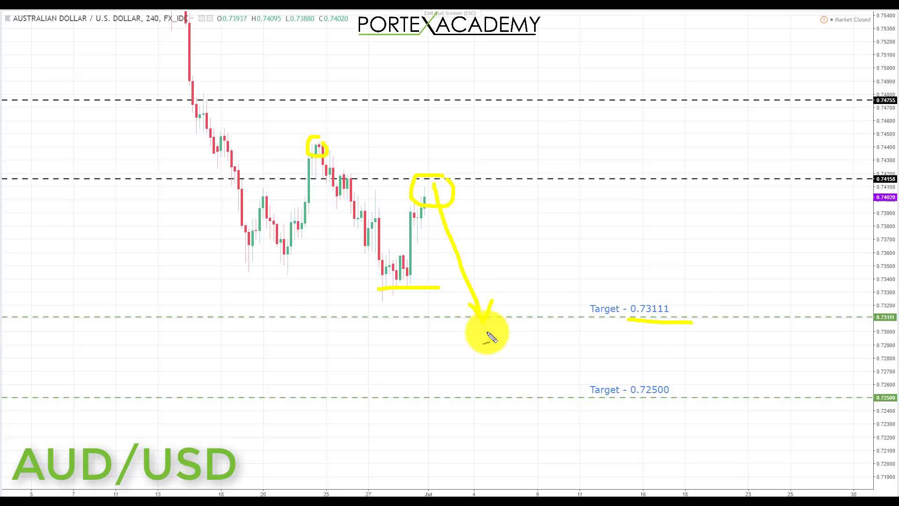
mouse_move(484, 332)
left_mouse_down()
mouse_move(518, 345)
mouse_move(536, 385)
left_mouse_up()
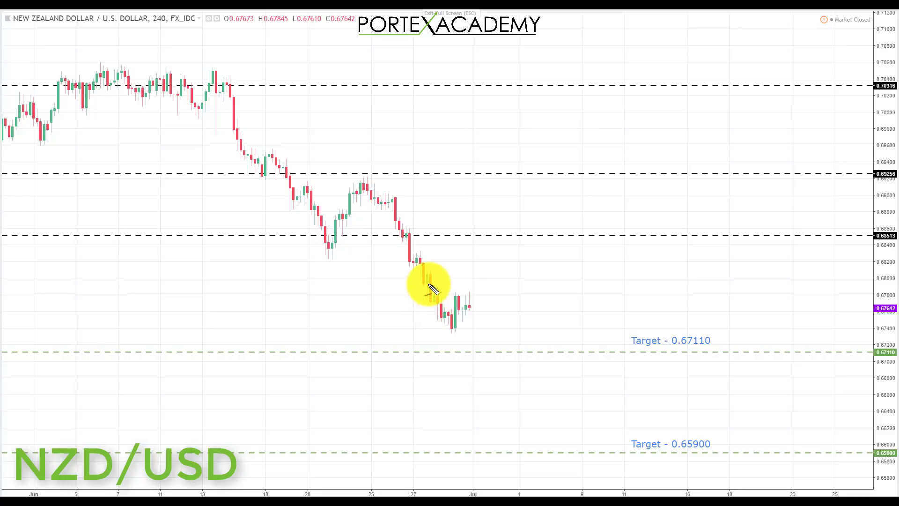
Mark NZD/USD's broken level and sketch a rise to a boxed 0.68513 level.
left_click_drag(407, 277, 447, 278)
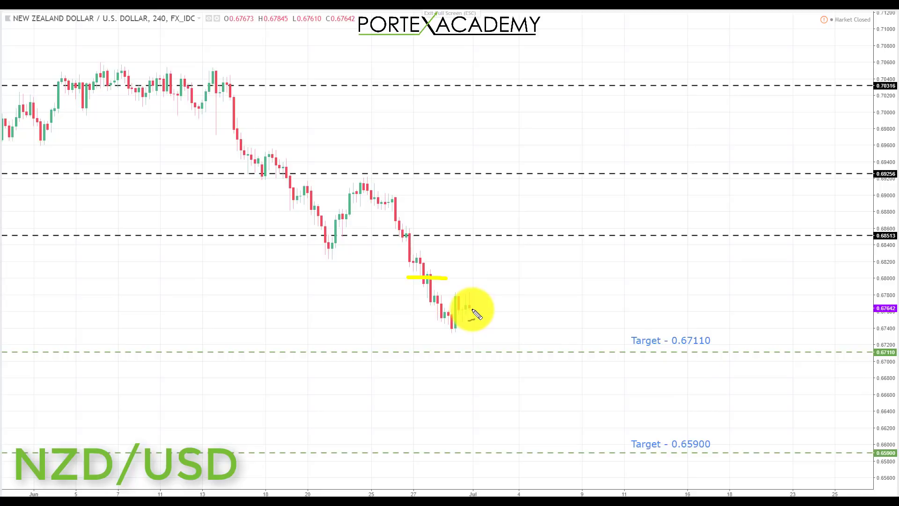
left_click_drag(472, 307, 496, 237)
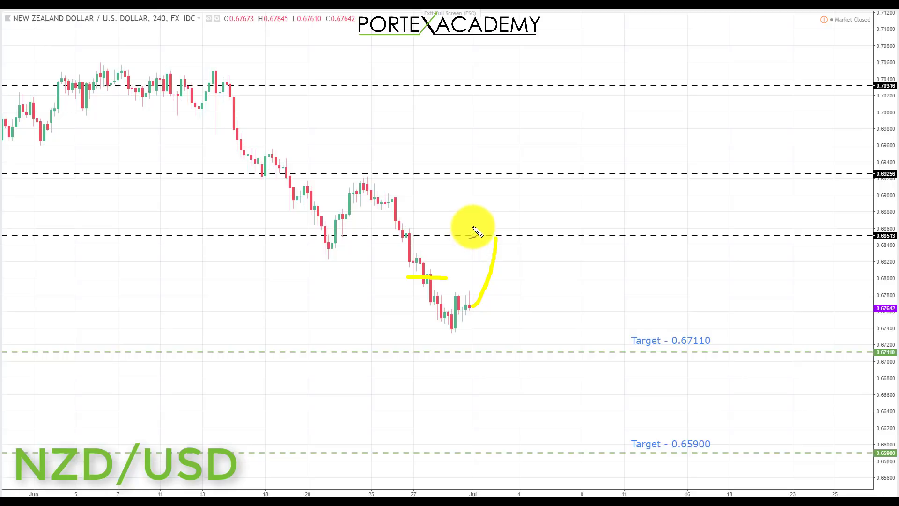
mouse_move(478, 243)
left_mouse_down()
mouse_move(519, 243)
mouse_move(500, 229)
mouse_move(473, 241)
left_mouse_up()
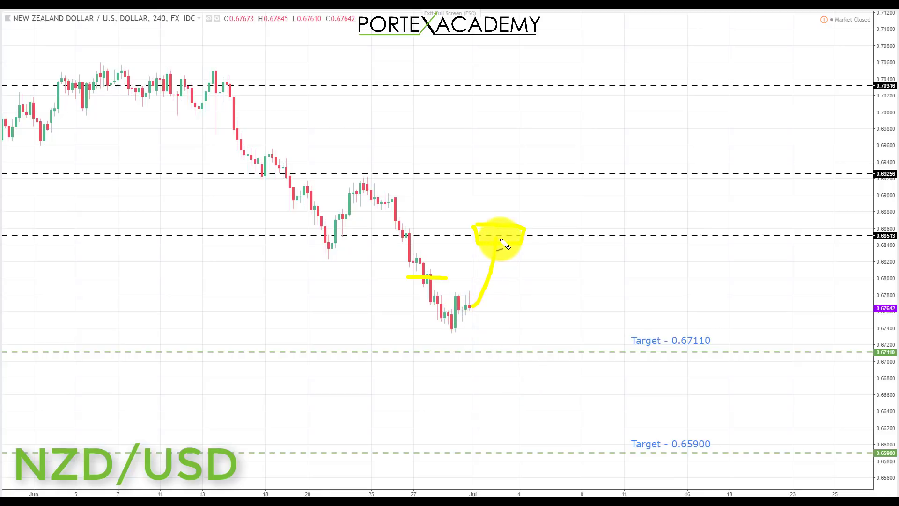
Draw the decline to 0.67110 with an arrowhead, then to the underlined 0.65900 target.
left_click_drag(503, 245, 525, 324)
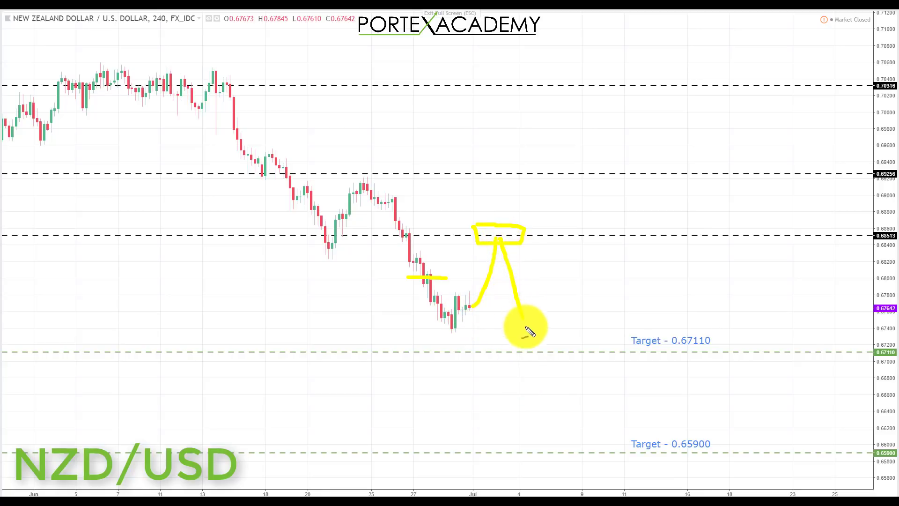
left_click_drag(519, 340, 527, 354)
left_click_drag(514, 334, 541, 330)
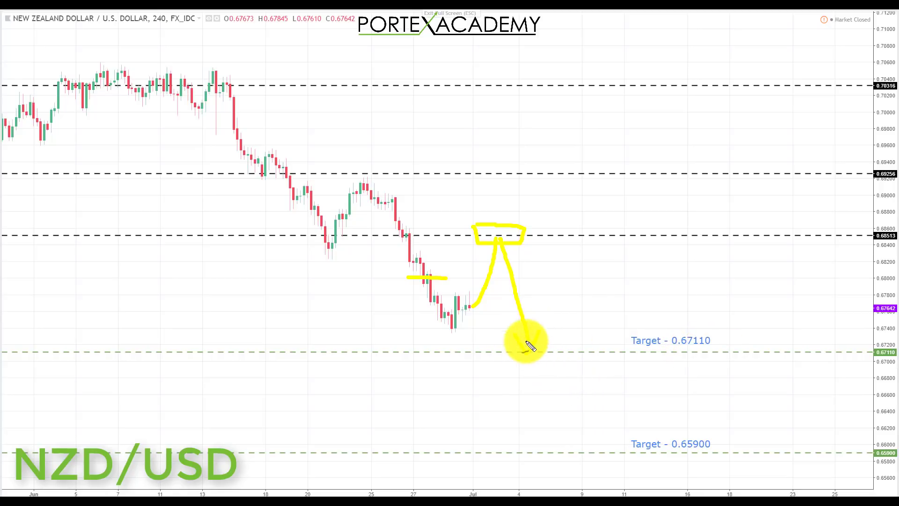
mouse_move(527, 351)
left_mouse_down()
mouse_move(564, 358)
mouse_move(597, 459)
mouse_move(596, 425)
left_mouse_up()
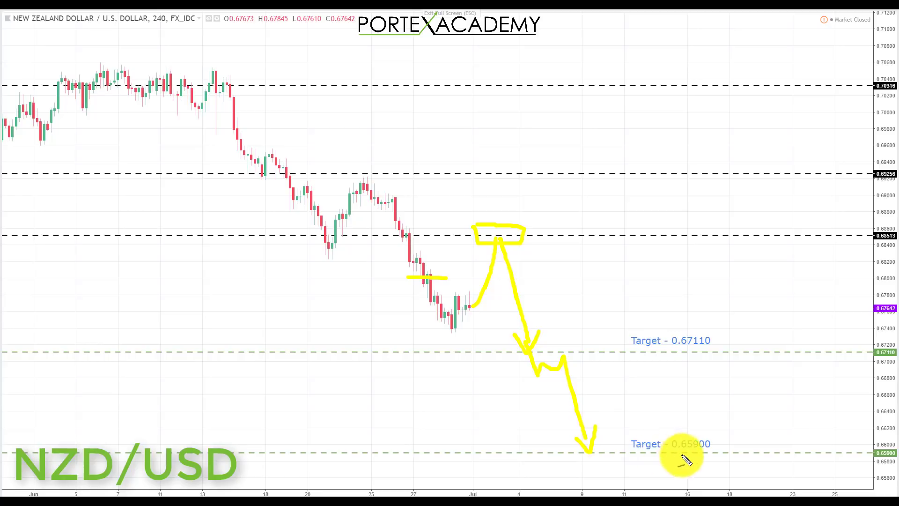
left_click_drag(668, 454, 729, 453)
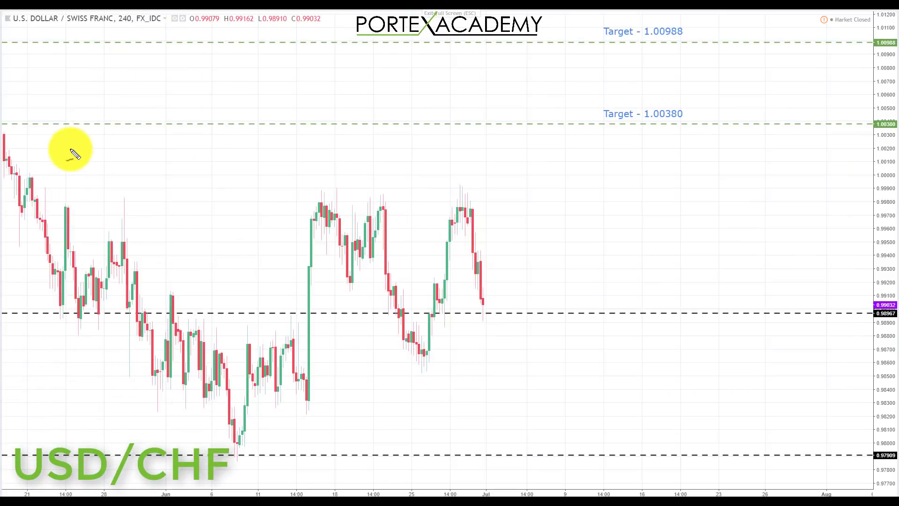
Trace USD/CHF's recent swings, highlight the 0.98967 level, and circle its right end.
mouse_move(324, 211)
left_mouse_down()
mouse_move(346, 260)
mouse_move(365, 229)
mouse_move(415, 335)
mouse_move(454, 219)
mouse_move(490, 288)
left_mouse_up()
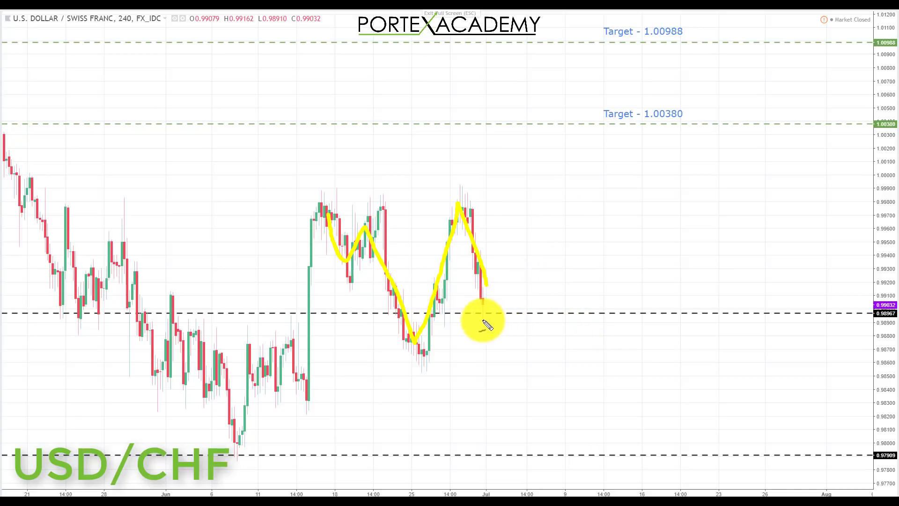
left_click_drag(385, 313, 521, 314)
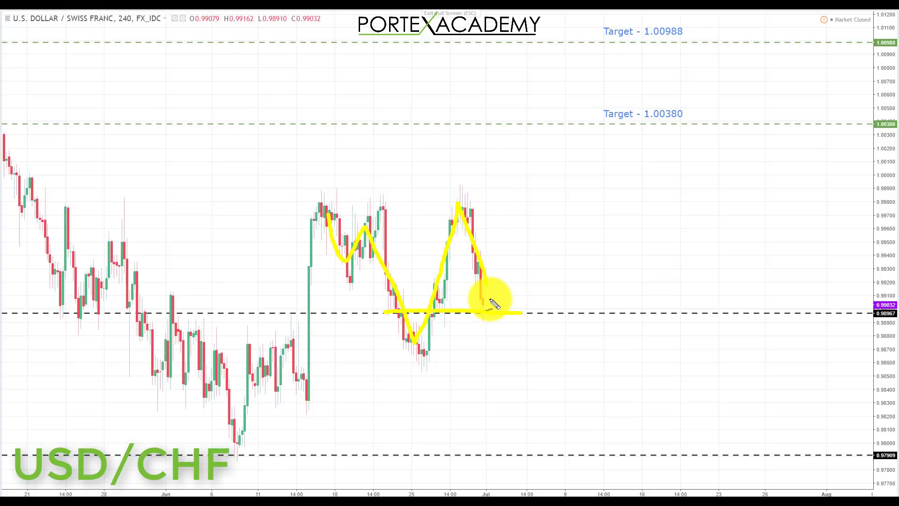
mouse_move(490, 323)
left_mouse_down()
mouse_move(518, 300)
mouse_move(499, 290)
left_mouse_up()
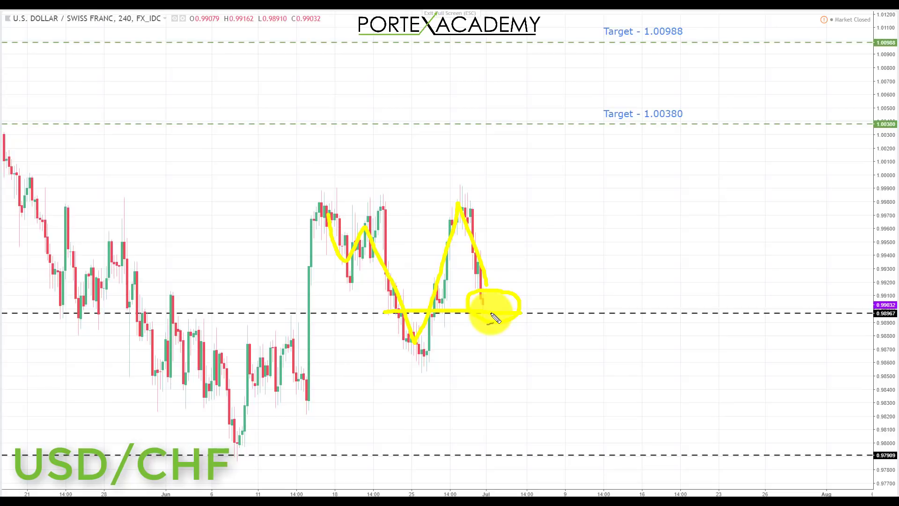
Draw the rise to the underlined 1.00380 target and continue up to 1.00988.
mouse_move(515, 302)
left_mouse_down()
mouse_move(548, 157)
mouse_move(559, 146)
mouse_move(538, 155)
mouse_move(568, 158)
left_mouse_up()
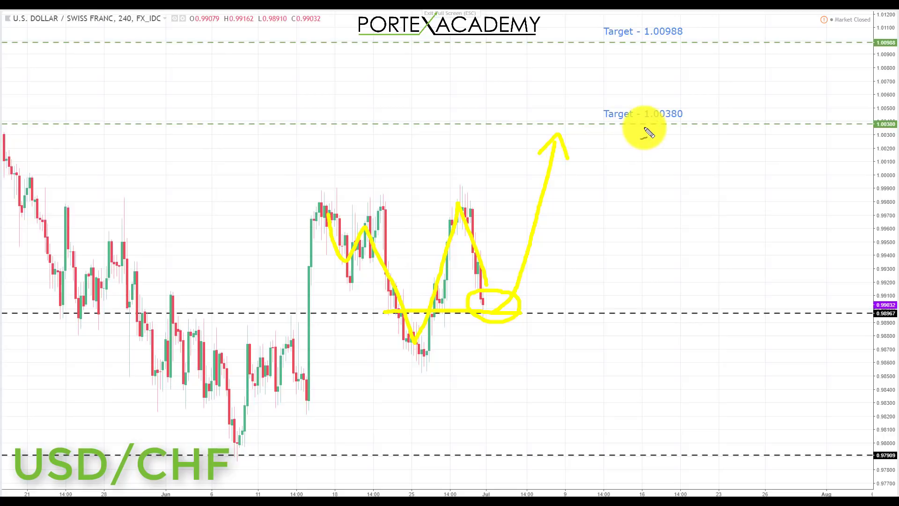
left_click_drag(641, 125, 690, 124)
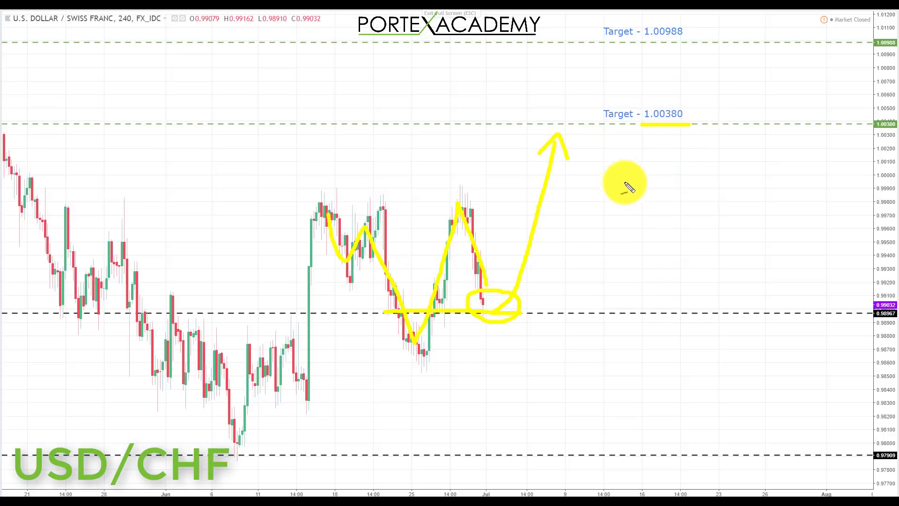
mouse_move(558, 138)
left_mouse_down()
mouse_move(575, 122)
mouse_move(596, 55)
mouse_move(680, 43)
left_mouse_up()
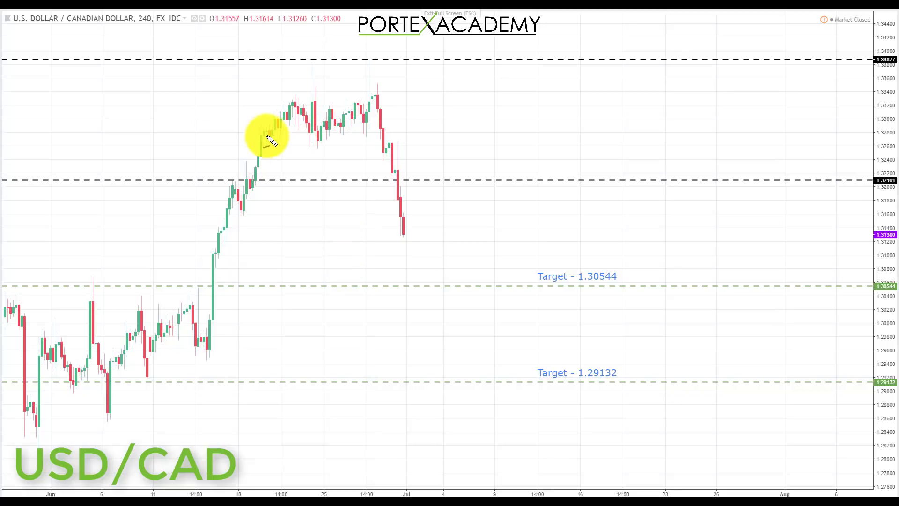
Mark USD/CAD's range top and bottom, highlight 1.32101, and sketch a bounce from the last candle.
left_click_drag(280, 138, 394, 137)
left_click_drag(292, 72, 387, 73)
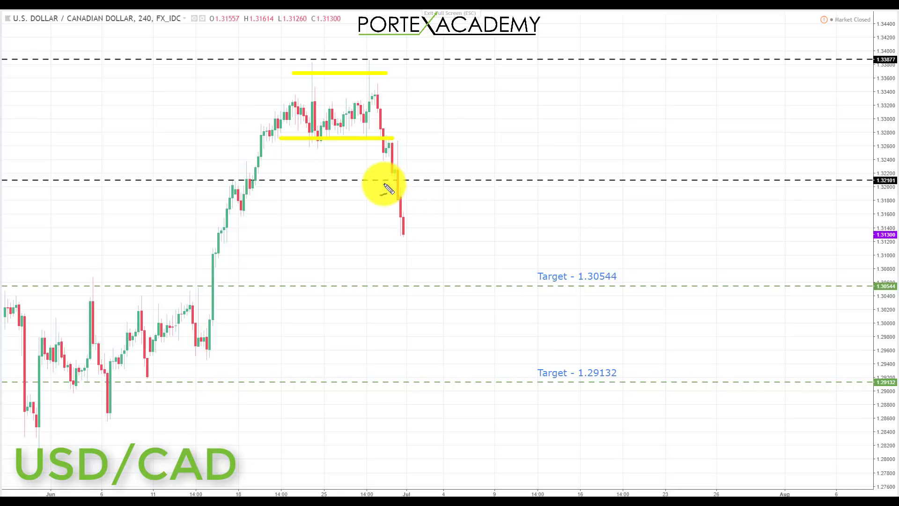
left_click_drag(369, 180, 480, 180)
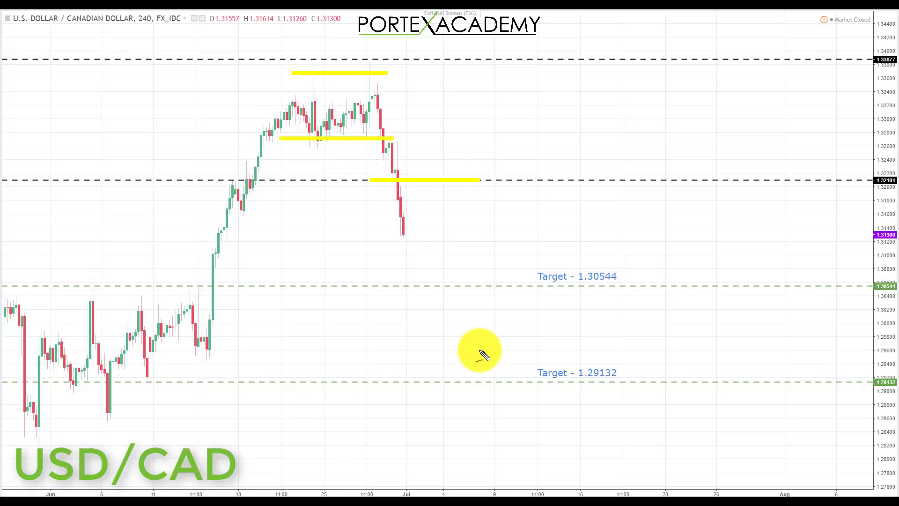
mouse_move(401, 209)
left_mouse_down()
mouse_move(407, 234)
mouse_move(441, 185)
mouse_move(432, 195)
left_mouse_up()
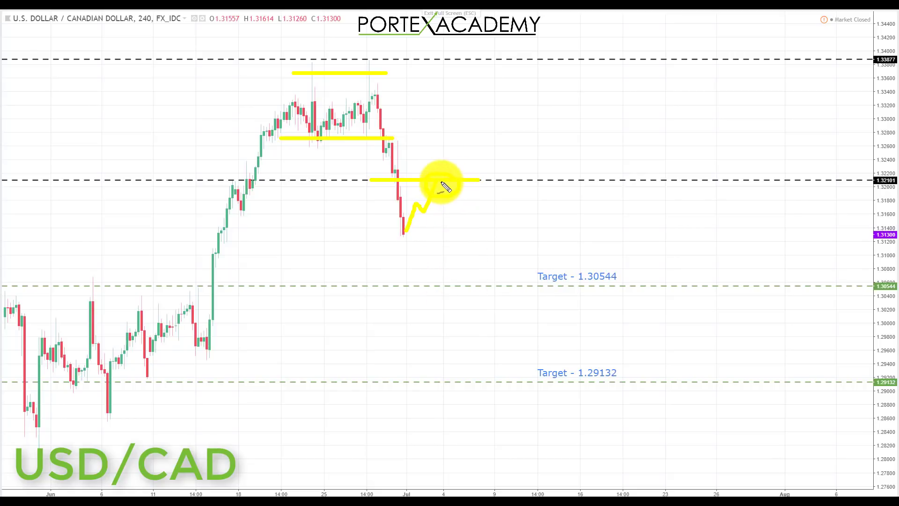
Draw the drop to the underlined 1.30544 target and on to an underlined 1.29132.
mouse_move(446, 191)
left_mouse_down()
mouse_move(488, 283)
mouse_move(495, 263)
left_mouse_up()
left_click_drag(576, 291, 625, 291)
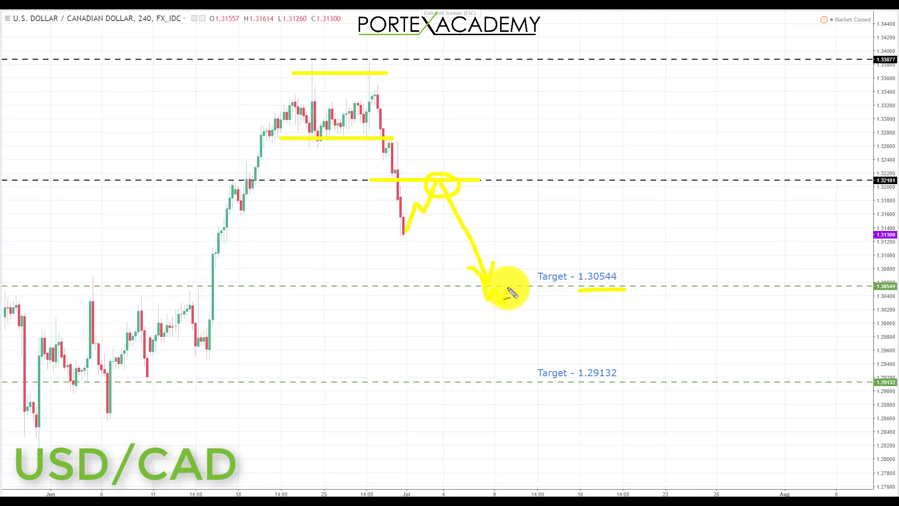
mouse_move(513, 293)
left_mouse_down()
mouse_move(529, 361)
mouse_move(536, 351)
left_mouse_up()
left_click_drag(570, 387, 638, 387)
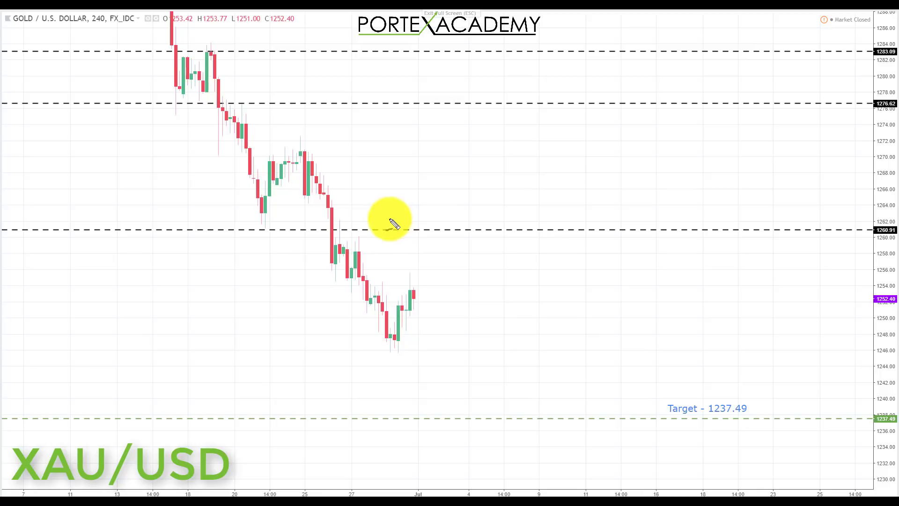
Box gold's 1260.91 level, draw a rise to it, then a drop to the underlined 1237.49 target.
mouse_move(402, 234)
left_mouse_down()
mouse_move(489, 240)
mouse_move(498, 225)
mouse_move(391, 219)
left_mouse_up()
mouse_move(413, 296)
left_mouse_down()
mouse_move(449, 253)
mouse_move(417, 234)
mouse_move(467, 225)
mouse_move(468, 248)
mouse_move(450, 242)
left_mouse_up()
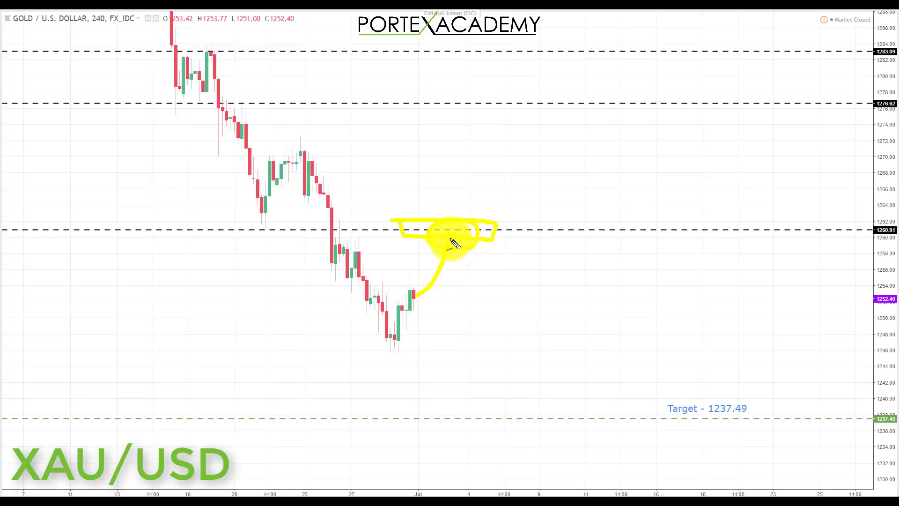
mouse_move(451, 240)
left_mouse_down()
mouse_move(511, 382)
mouse_move(515, 398)
mouse_move(503, 403)
mouse_move(522, 414)
mouse_move(531, 381)
left_mouse_up()
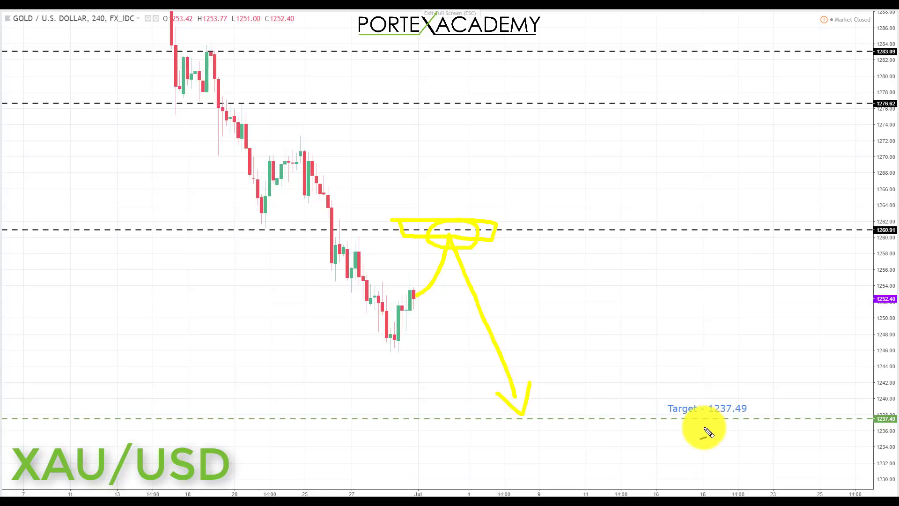
left_click_drag(709, 428, 759, 426)
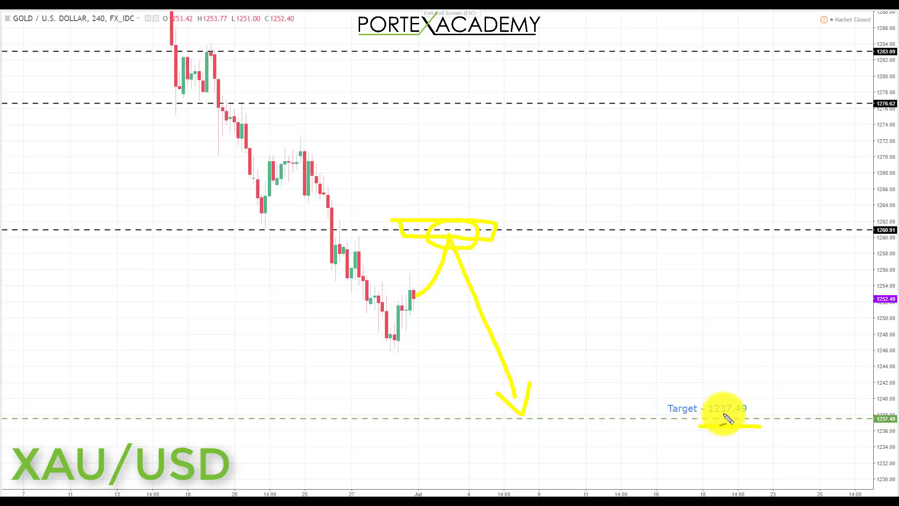